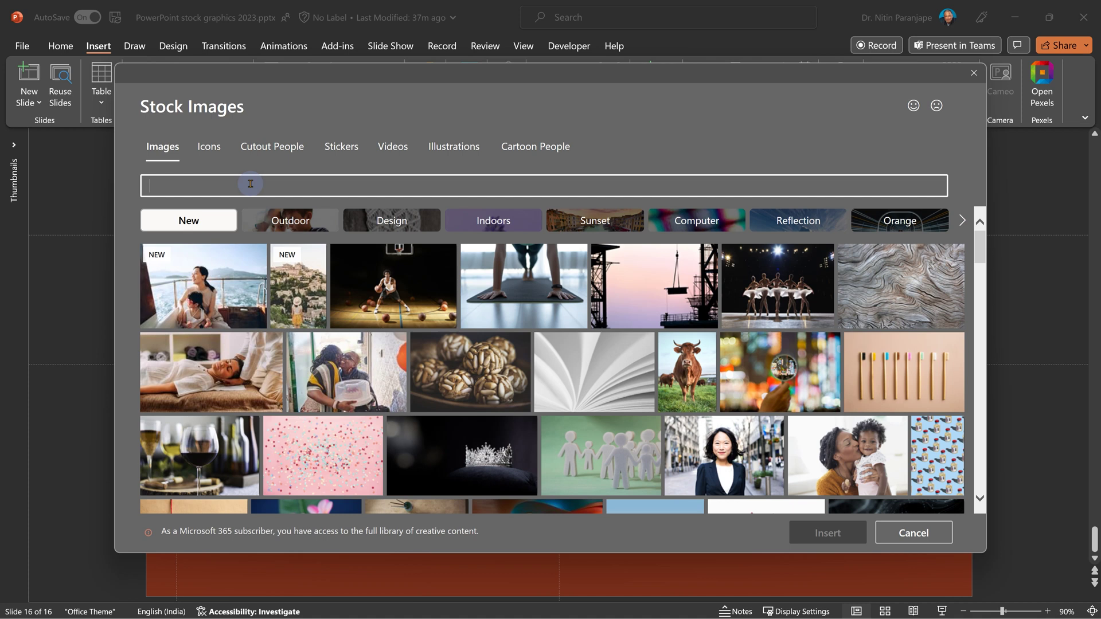
Insert the laptop-typing photo from the 'work' results plus two photos from a 'meeting' search.
type("work")
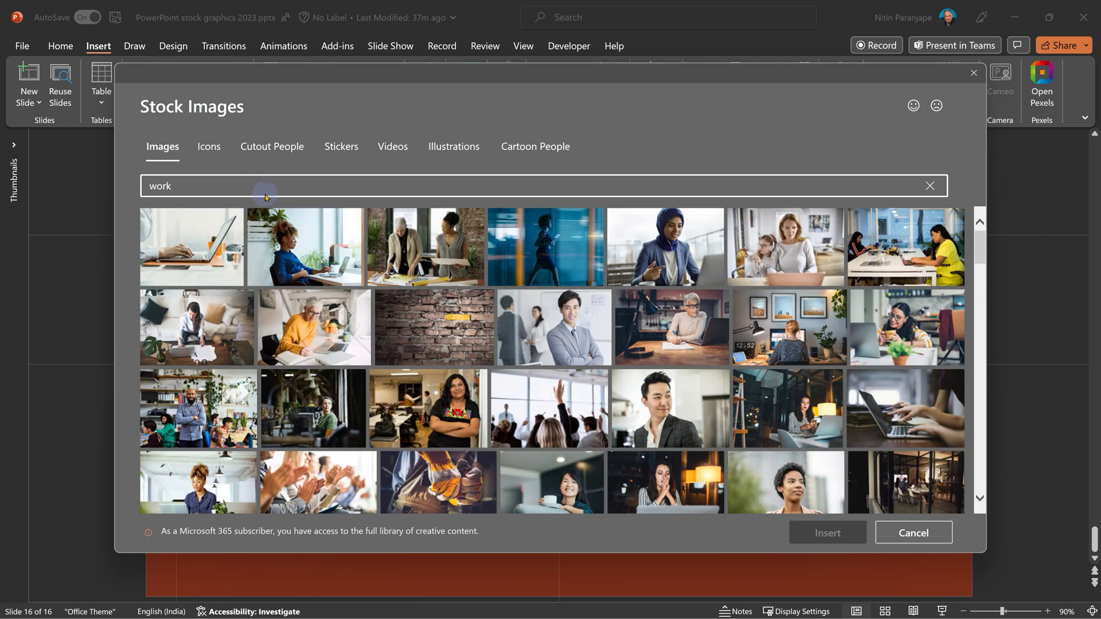
left_click(934, 400)
double_click(163, 186)
type("meeting")
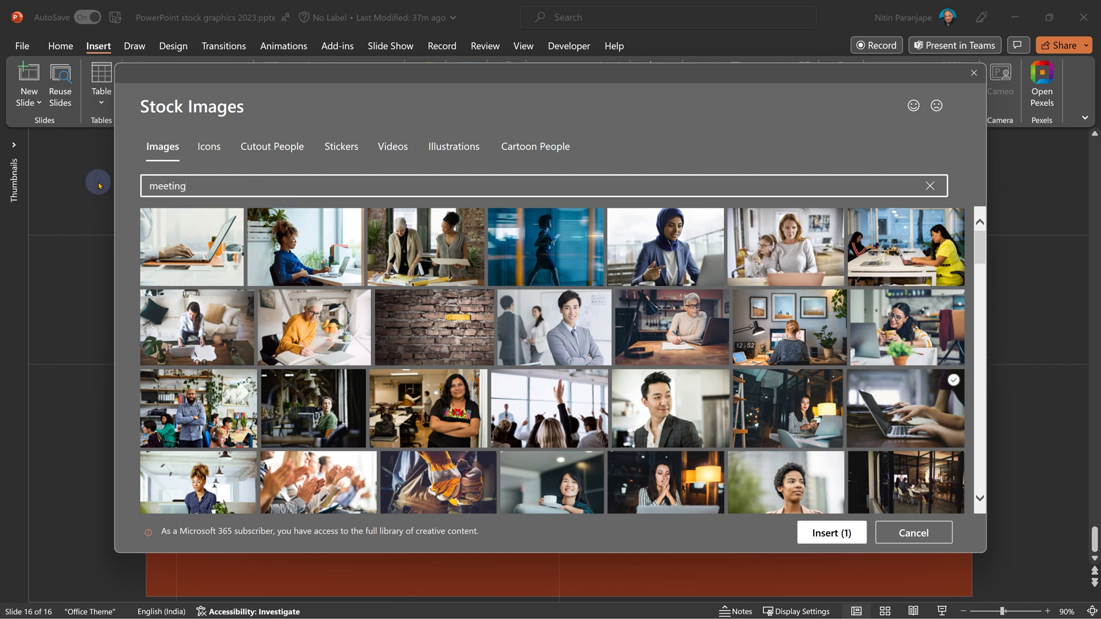
key("Return")
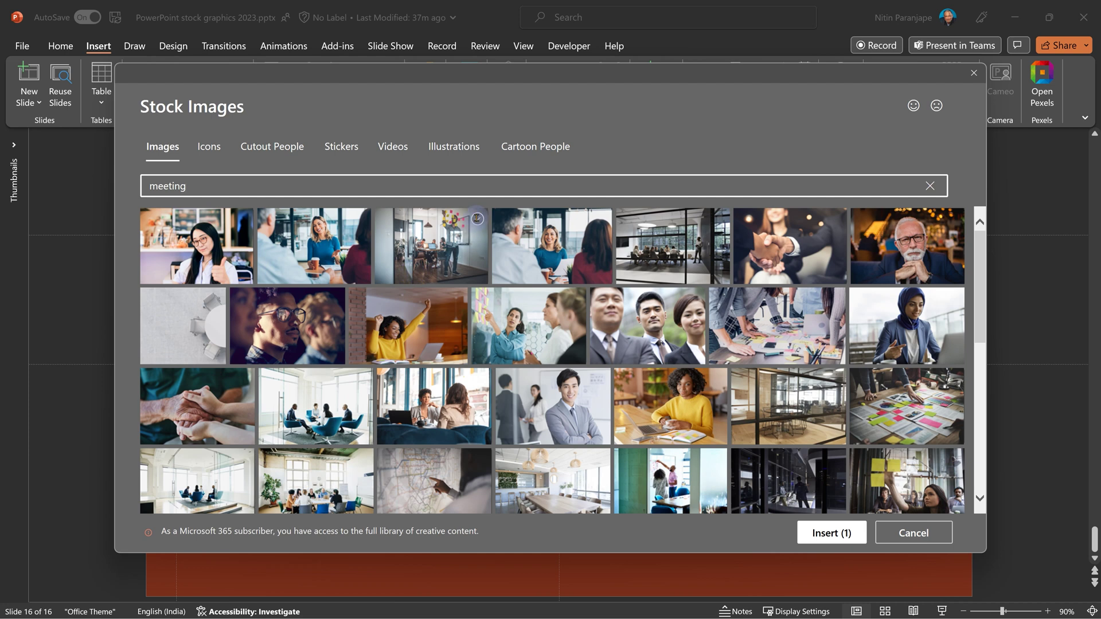
left_click(476, 219)
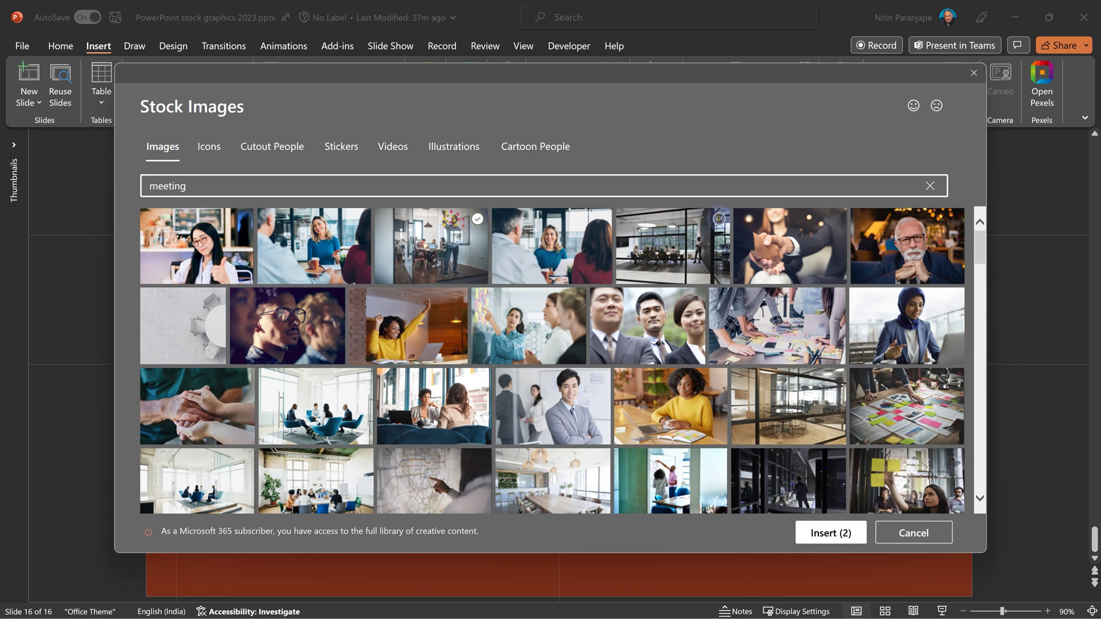
left_click(718, 219)
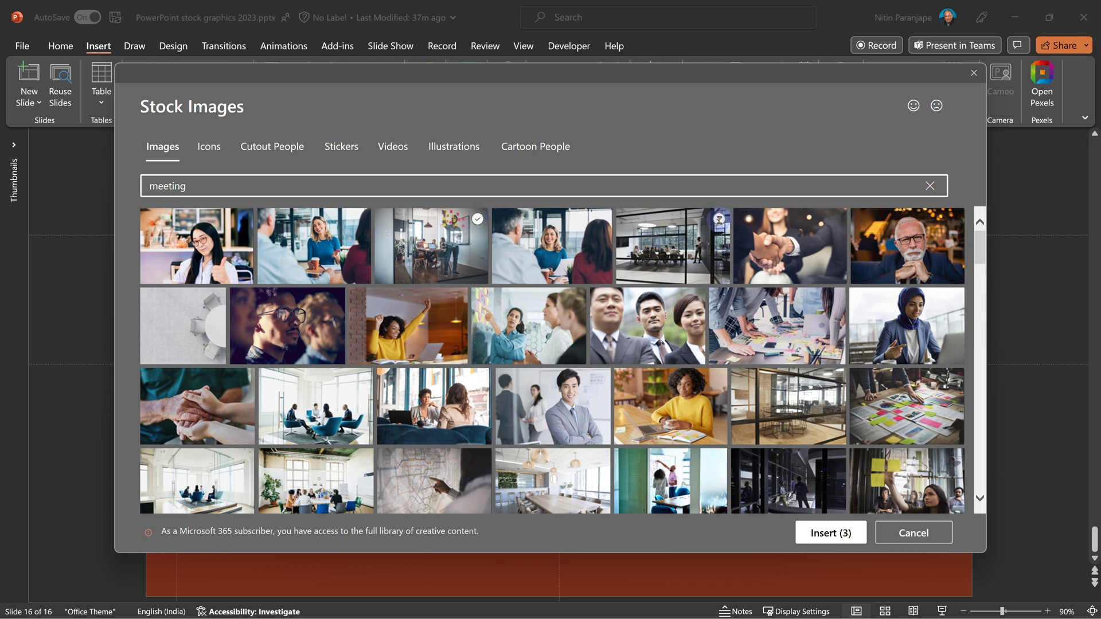
left_click(841, 539)
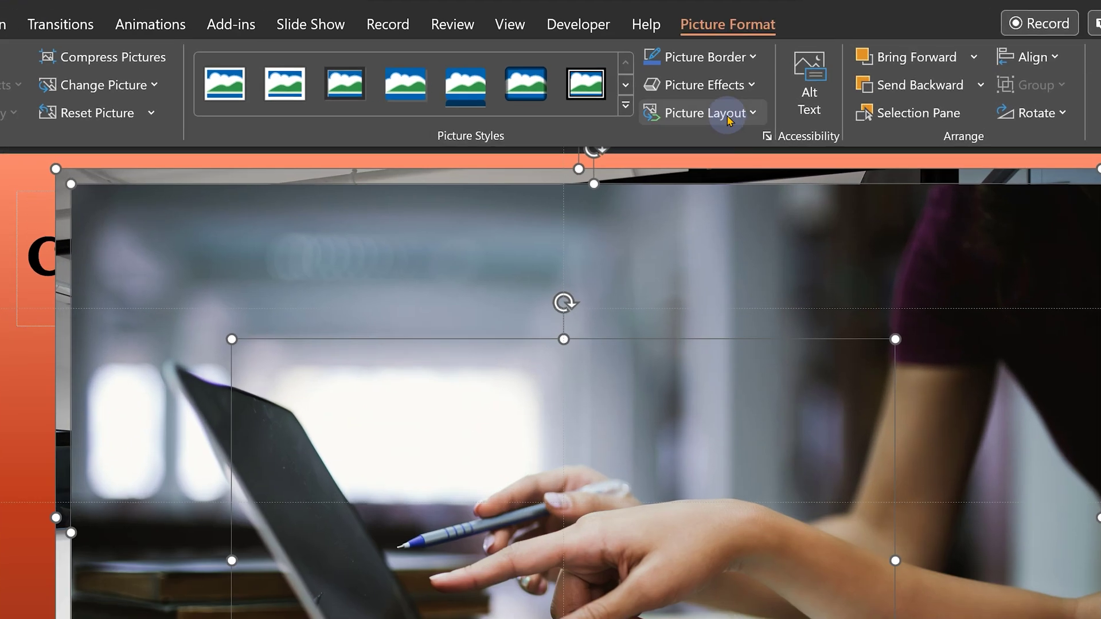
Preview picture layouts and transparency, then apply the Pencil Grayscale artistic effect to the laptop photo.
left_click(670, 110)
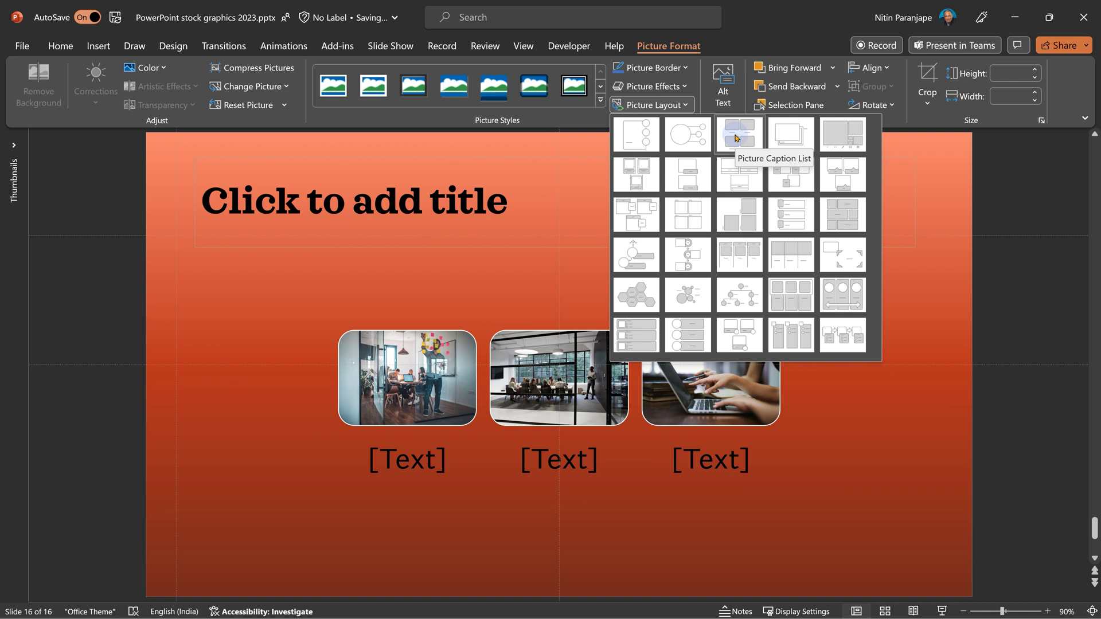
left_click(329, 205)
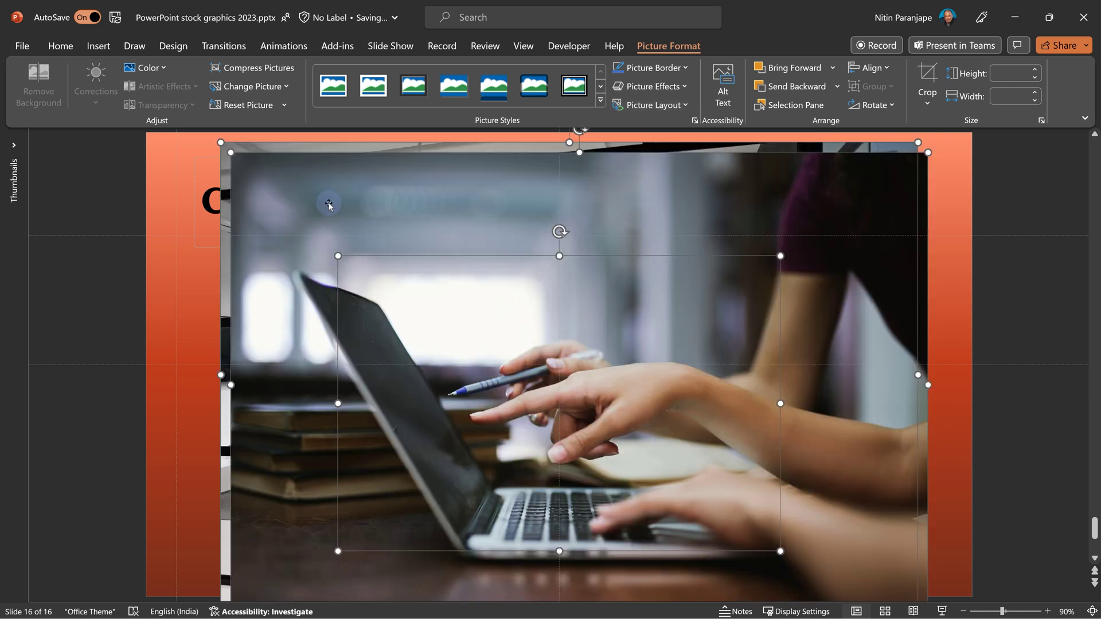
left_click(159, 105)
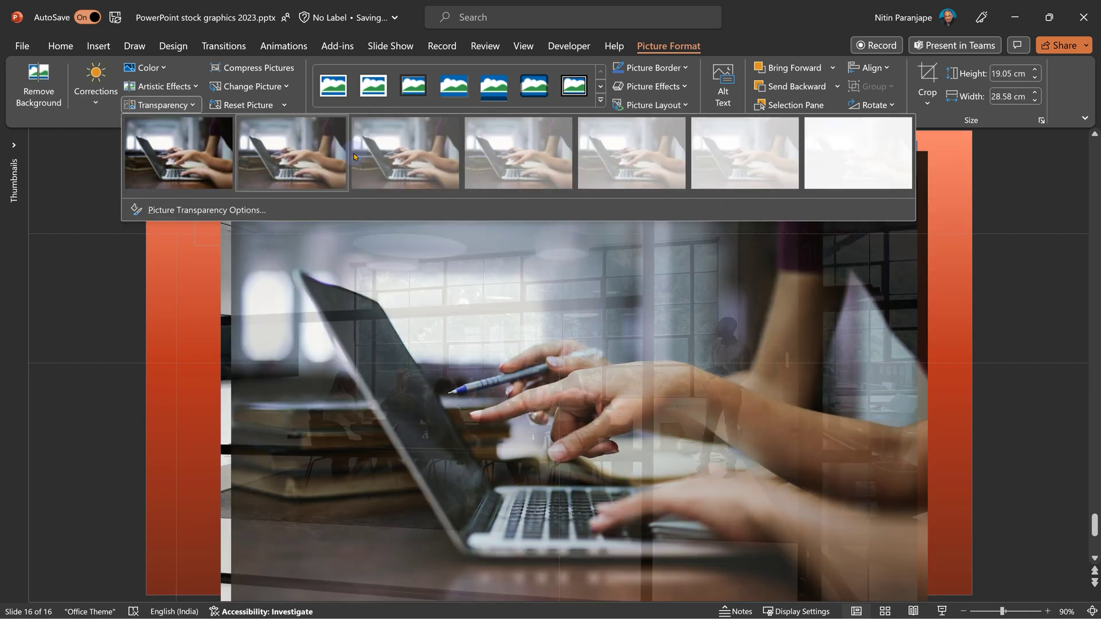
left_click(160, 86)
left_click(432, 133)
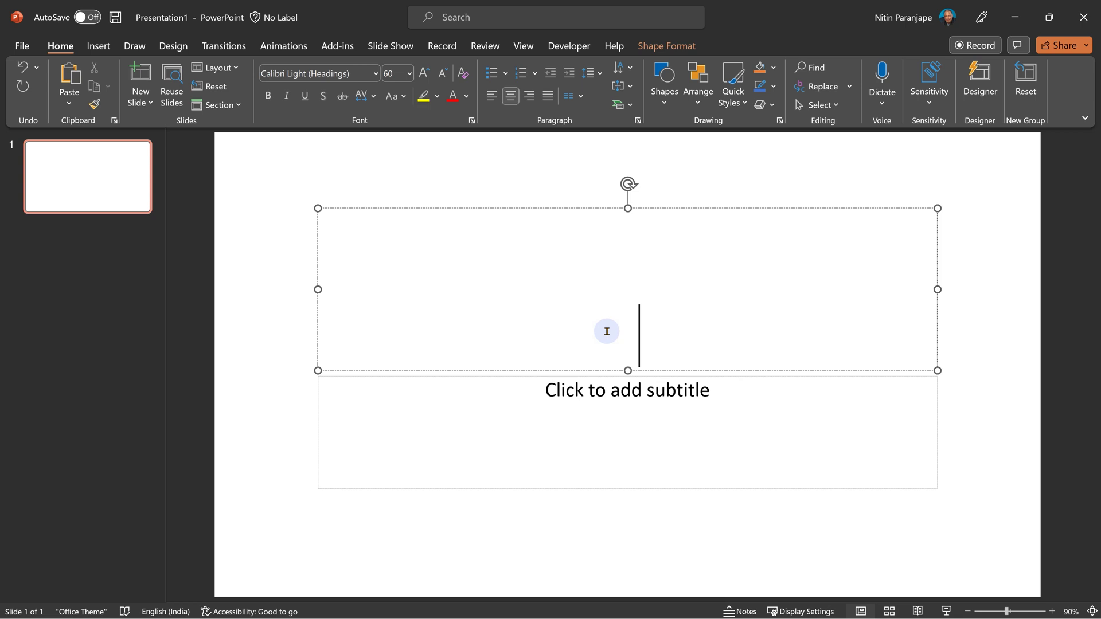
Title the slide 'Logistics', apply the conveyor-belt Designer idea, and select its background video.
type("Logistics")
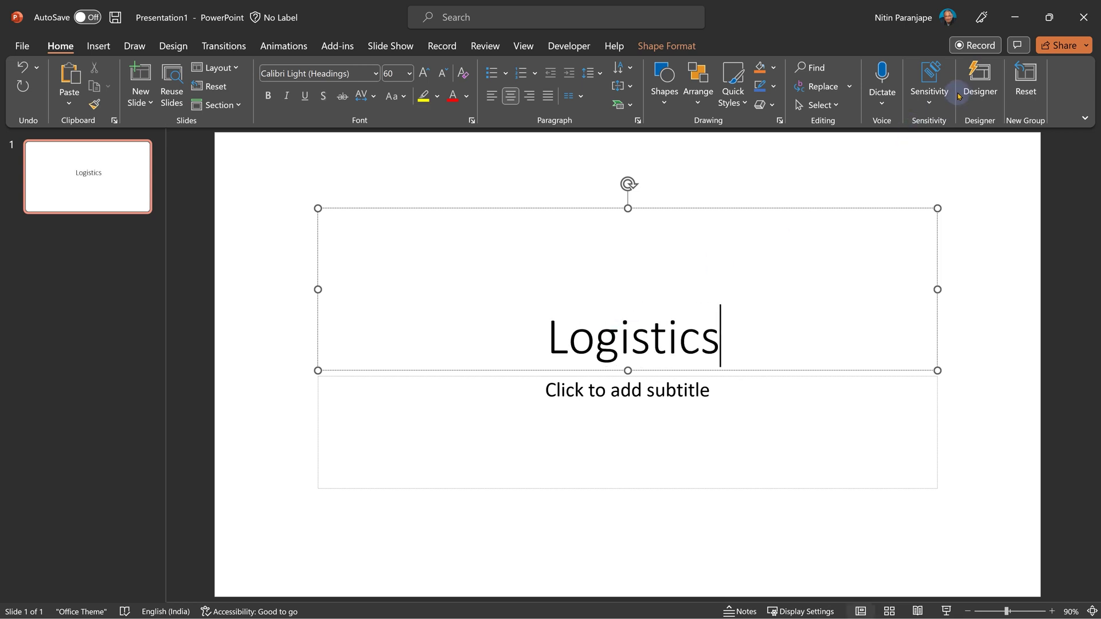
left_click(971, 126)
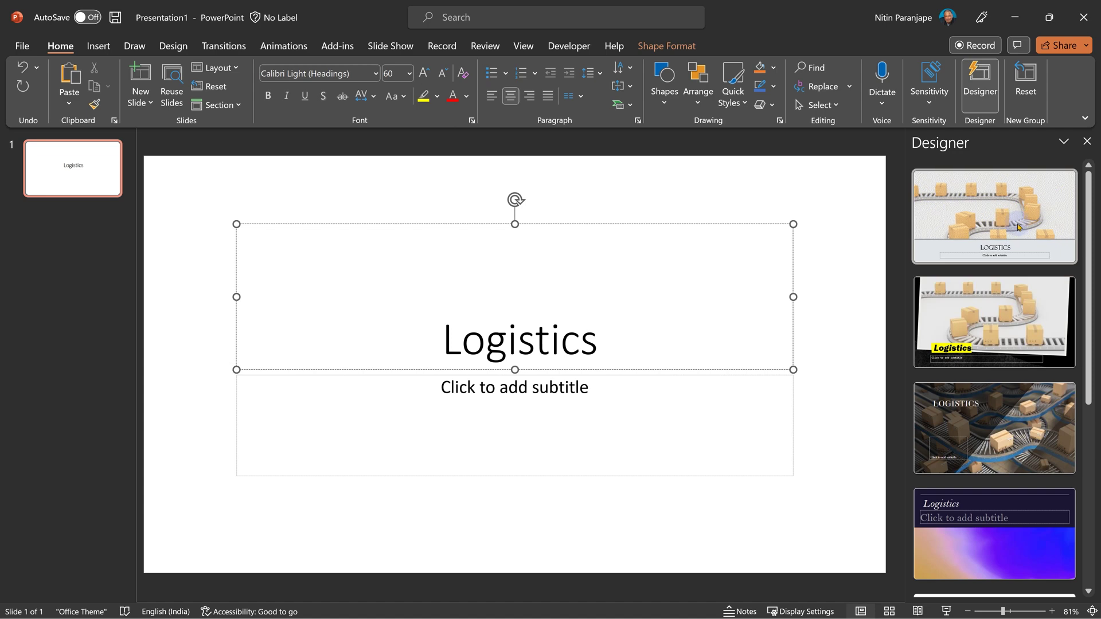
left_click(1017, 212)
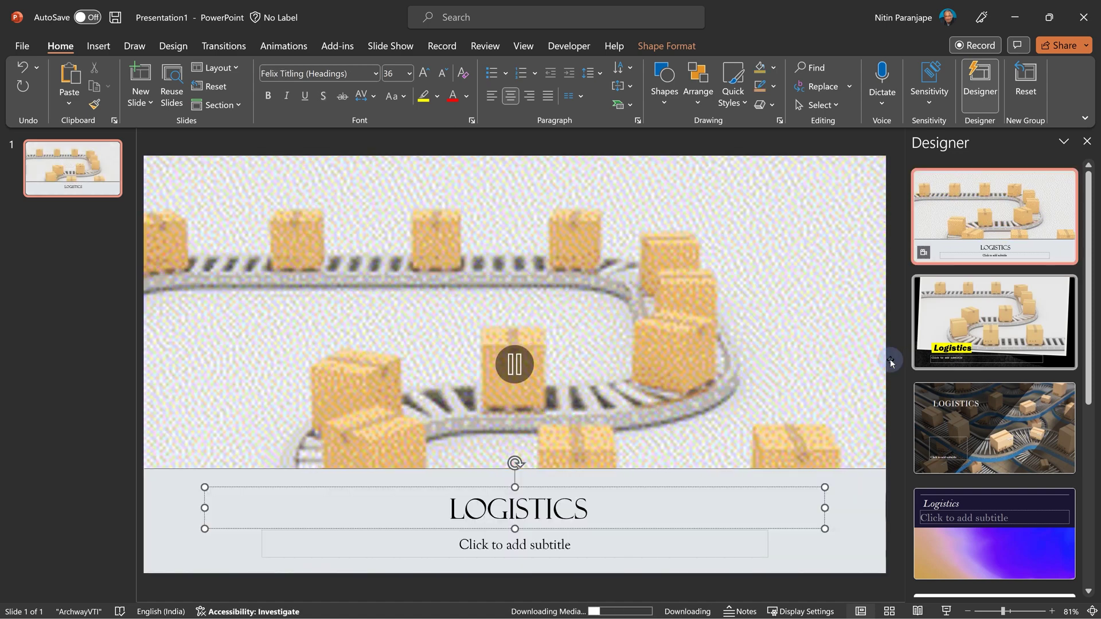
left_click(855, 486)
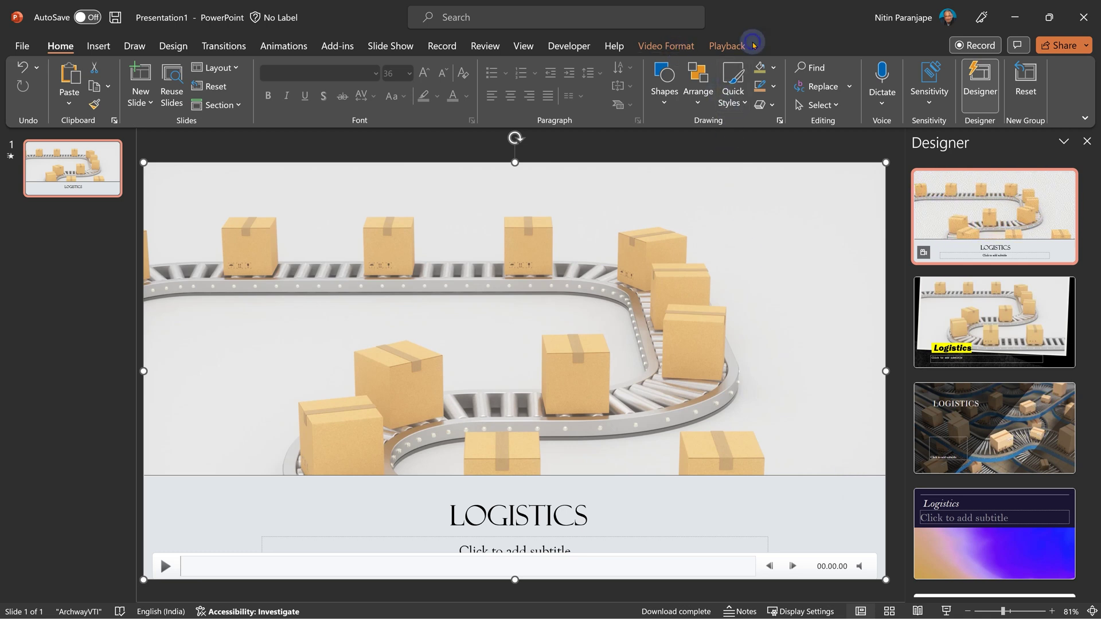
left_click(730, 47)
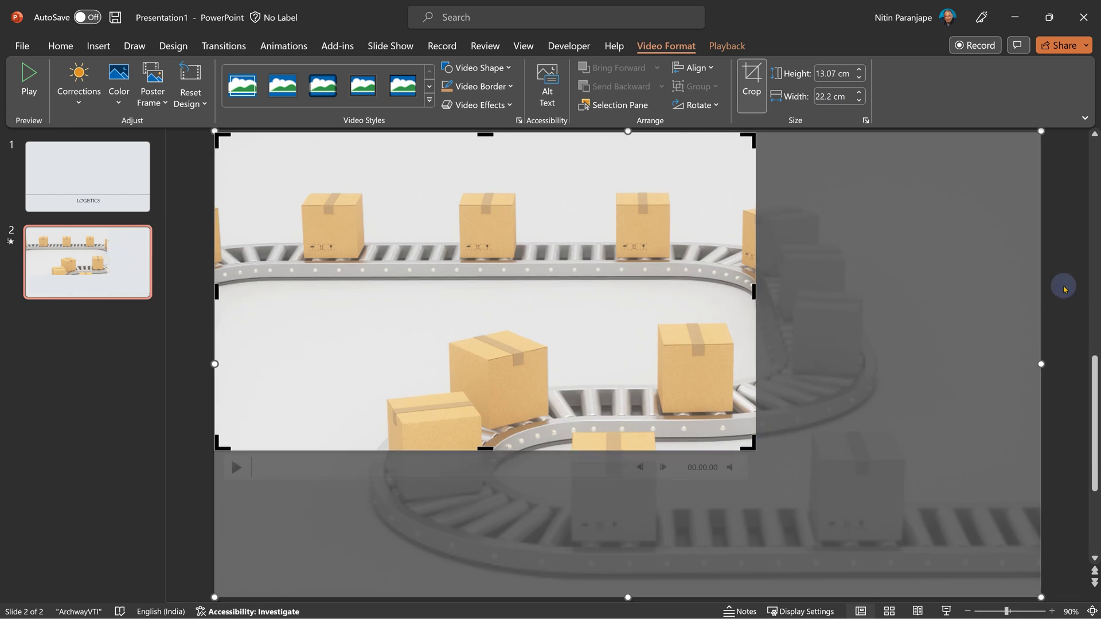
Recolor the conveyor-belt video with the green tint in row 2, column 5.
left_click(119, 80)
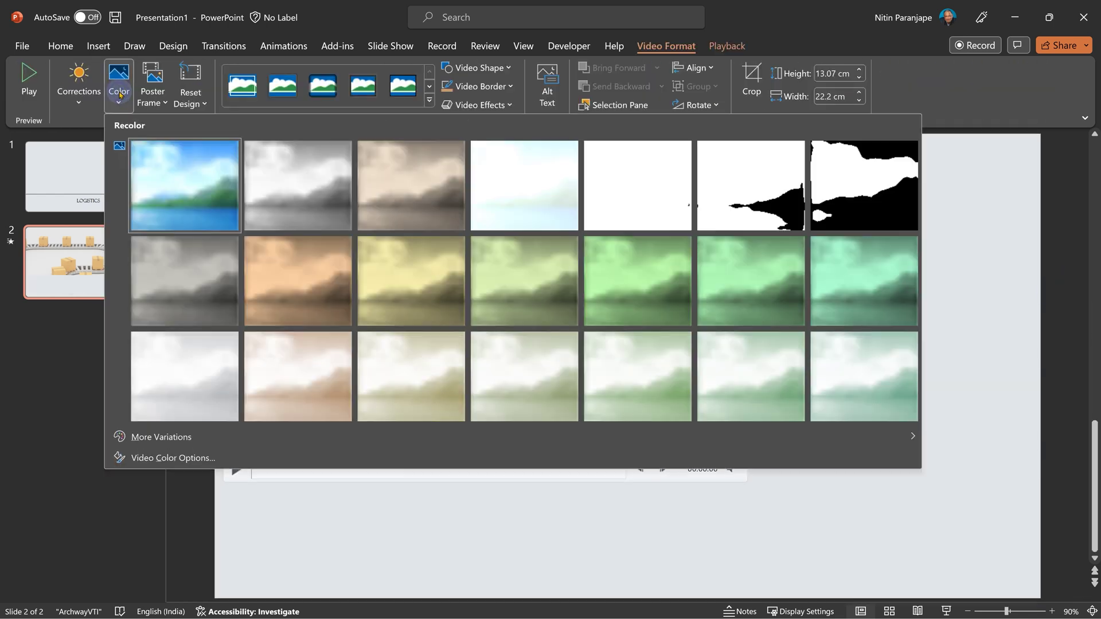
left_click(614, 278)
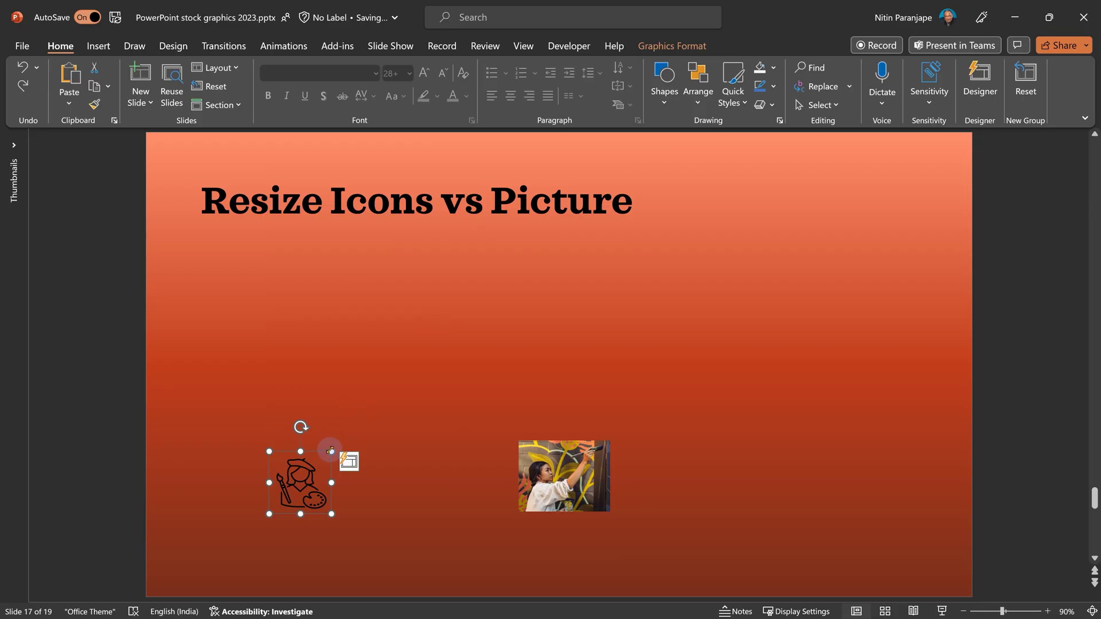
Enlarge the painter icon and the small painter photo, then fill the icon light blue.
left_click_drag(331, 451, 558, 226)
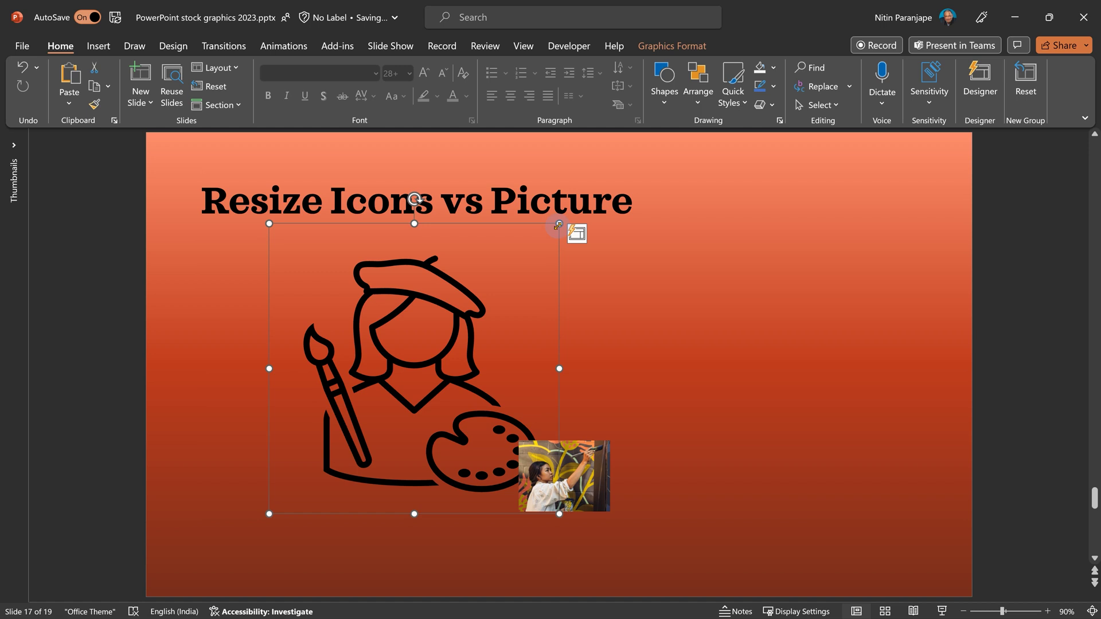
left_click(606, 446)
mouse_move(610, 442)
left_mouse_down()
mouse_move(713, 339)
mouse_move(936, 167)
mouse_move(1073, 108)
mouse_move(1094, 68)
left_mouse_up()
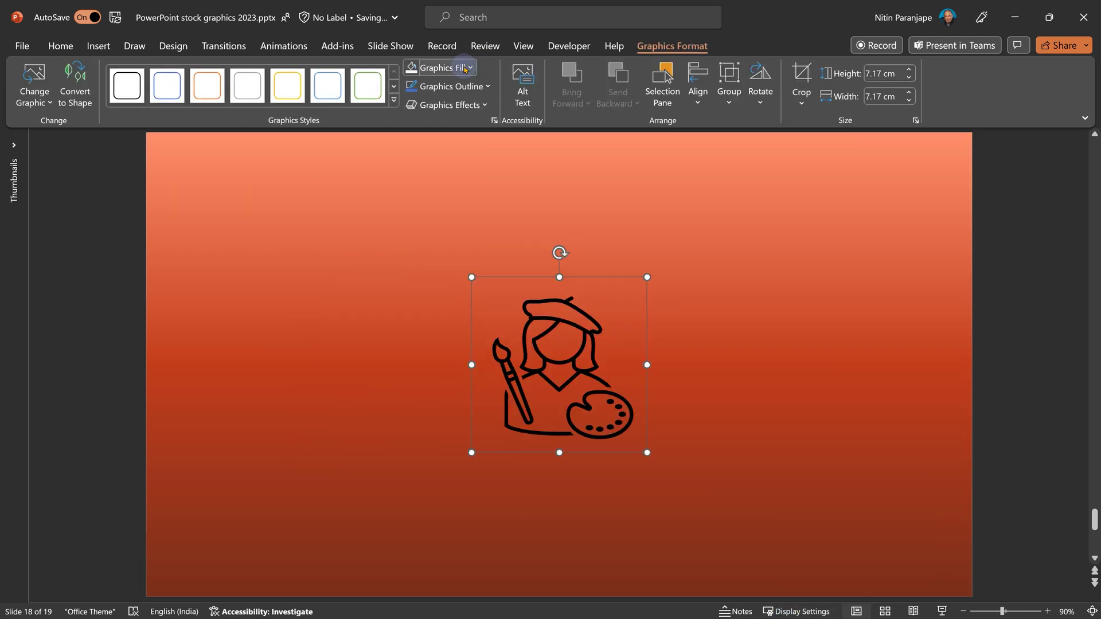
left_click(440, 67)
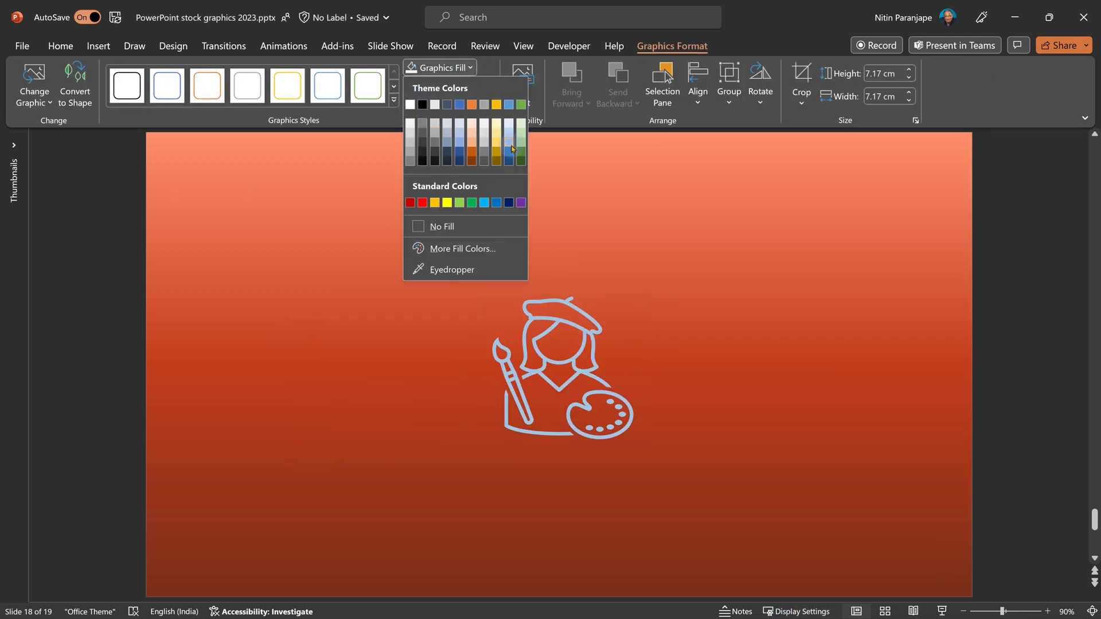
left_click(508, 164)
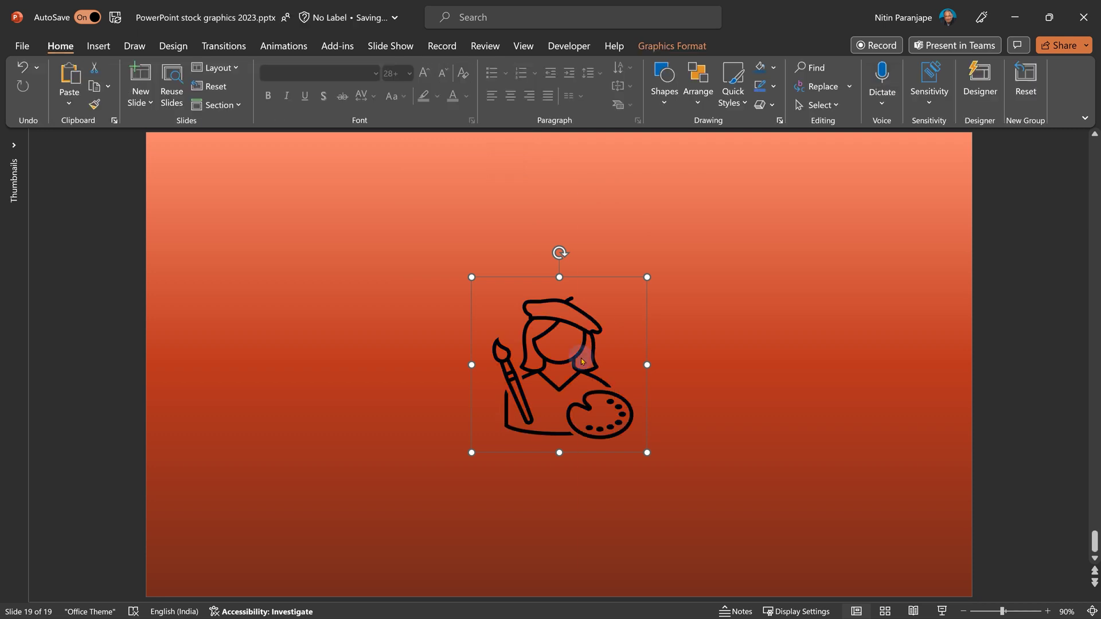
Ungroup the black artist icon twice into separate shapes and open fill colours for one palette dot.
right_click(565, 253)
left_click(775, 460)
left_click(523, 356)
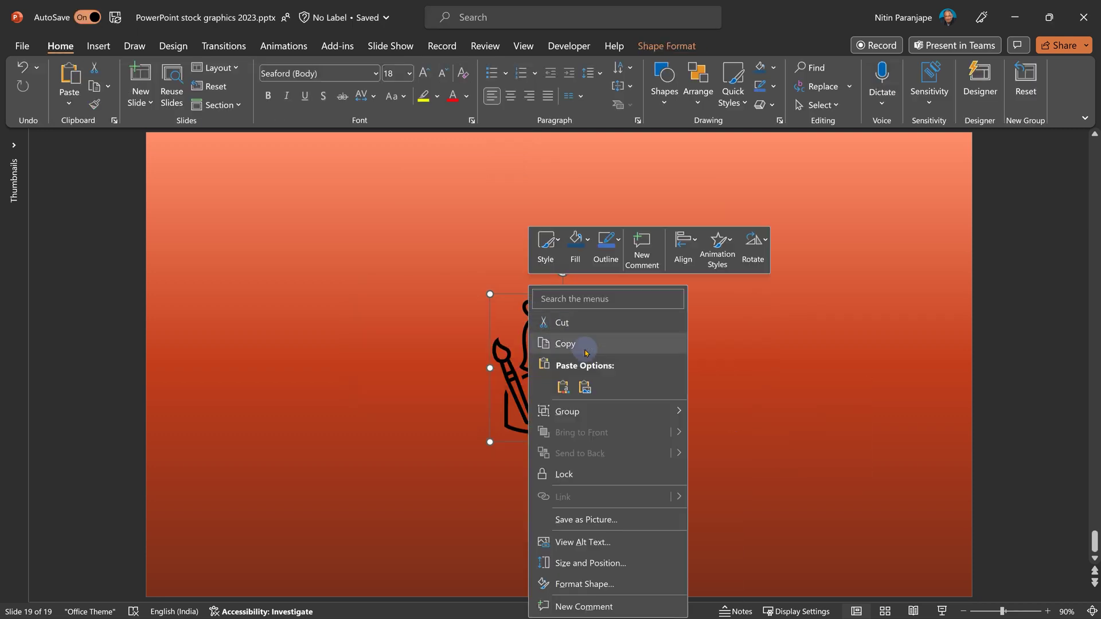
mouse_move(598, 410)
left_click(728, 457)
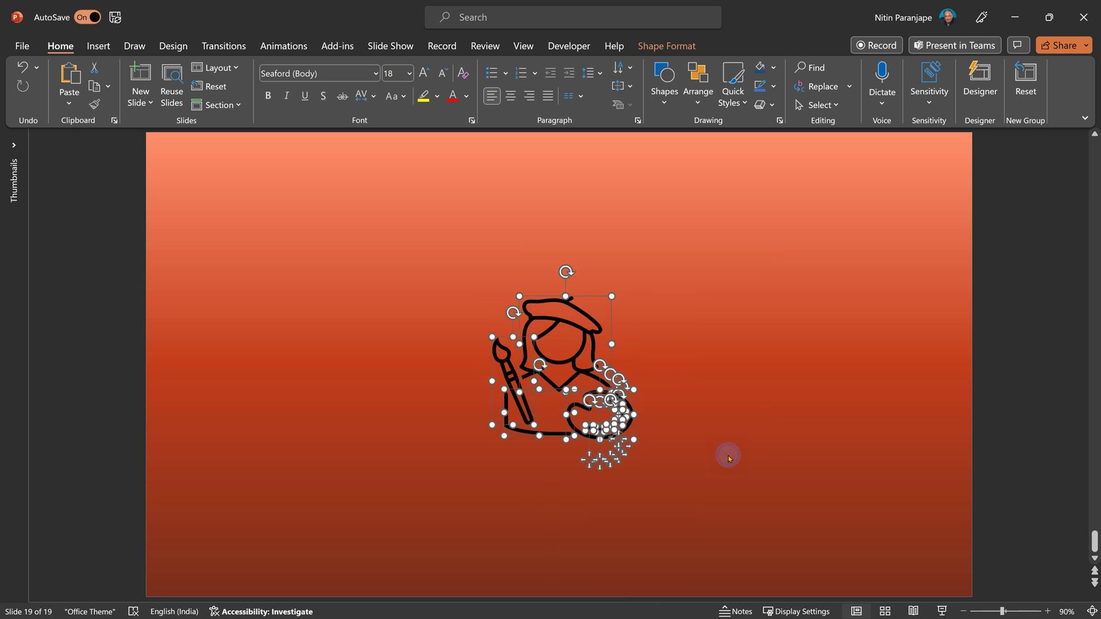
double_click(618, 425)
left_click(400, 69)
left_click(400, 72)
left_click(400, 70)
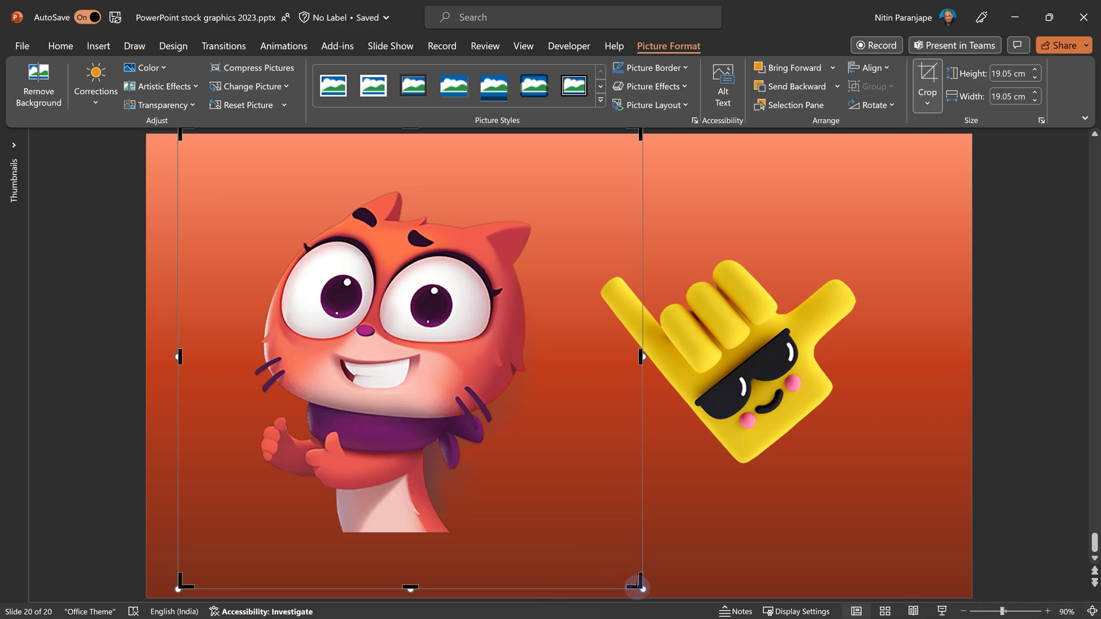
Crop the cat sticker to a square centred on its face, then recolour the yellow hand blue.
left_click_drag(608, 560, 492, 442)
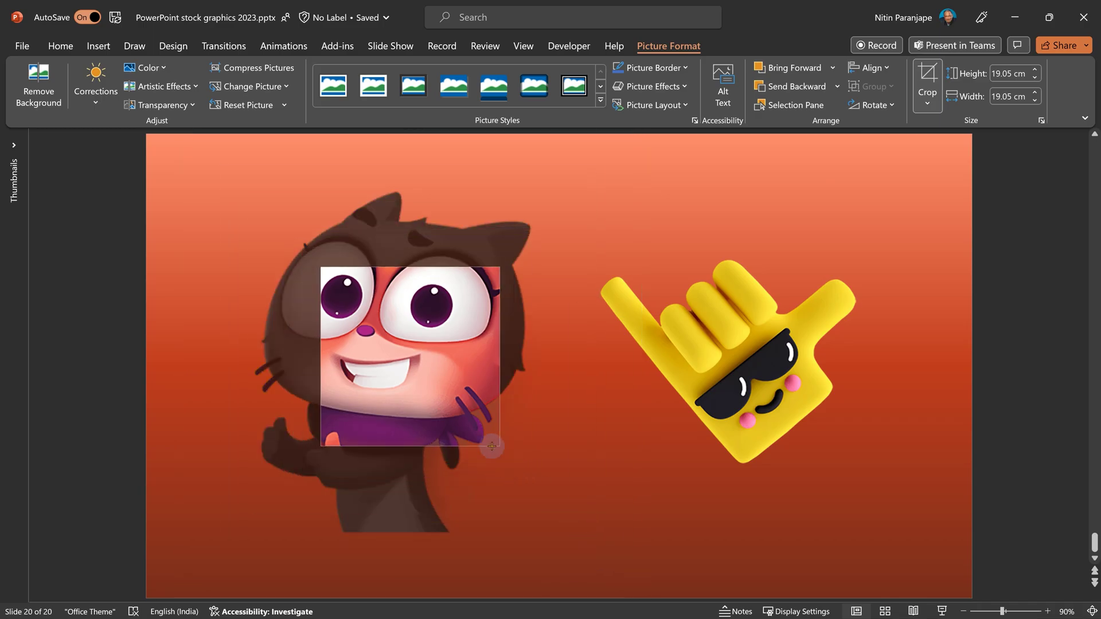
left_click_drag(413, 377, 495, 432)
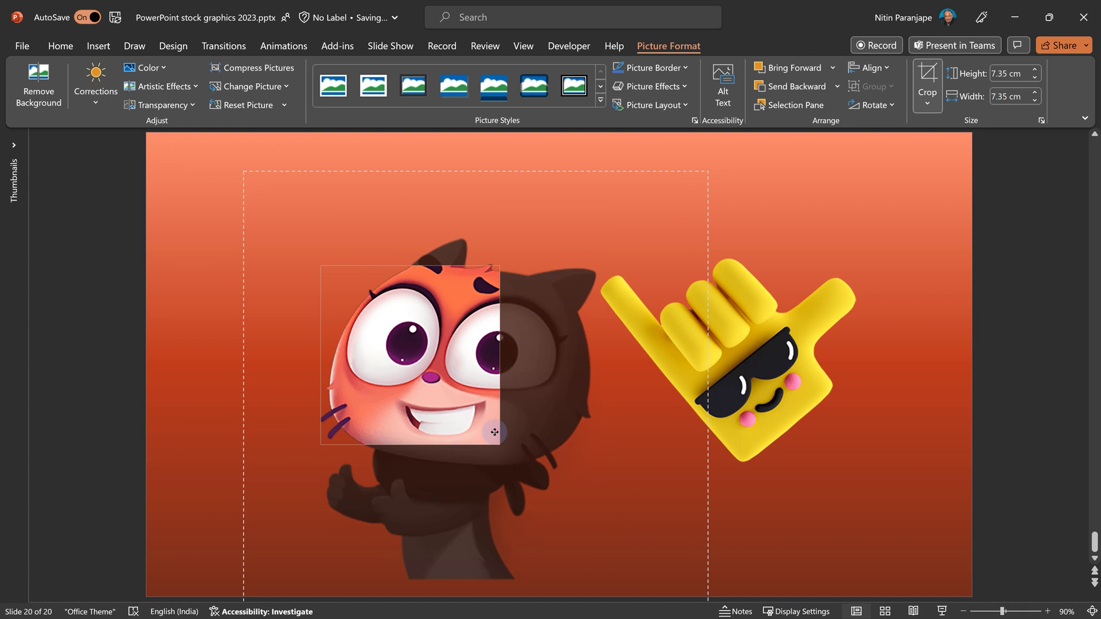
left_click(746, 373)
left_click(144, 68)
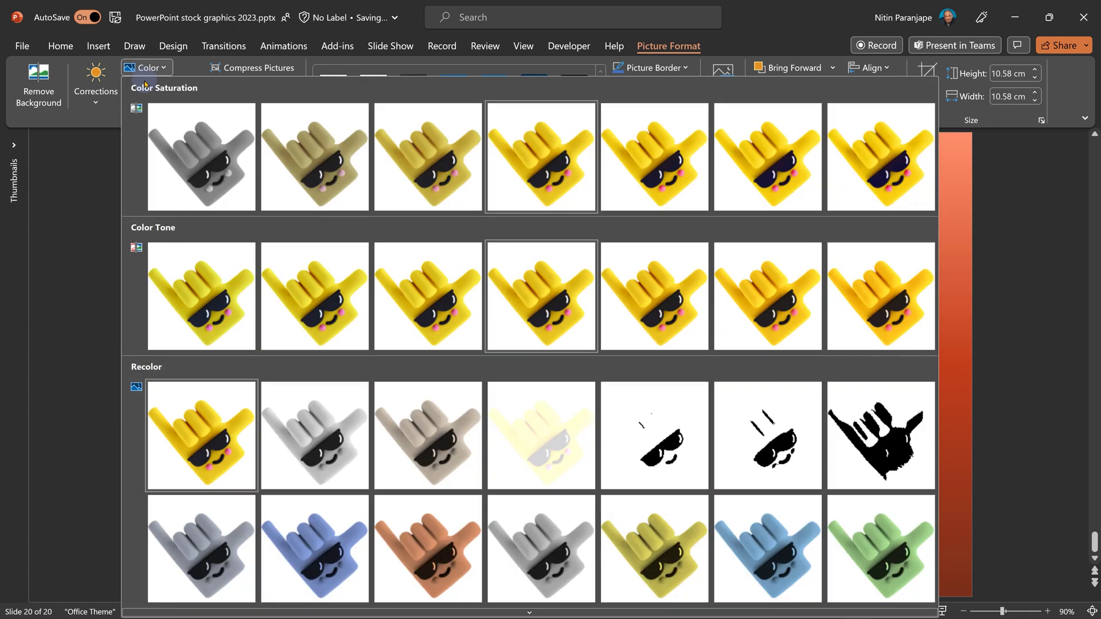
left_click(337, 552)
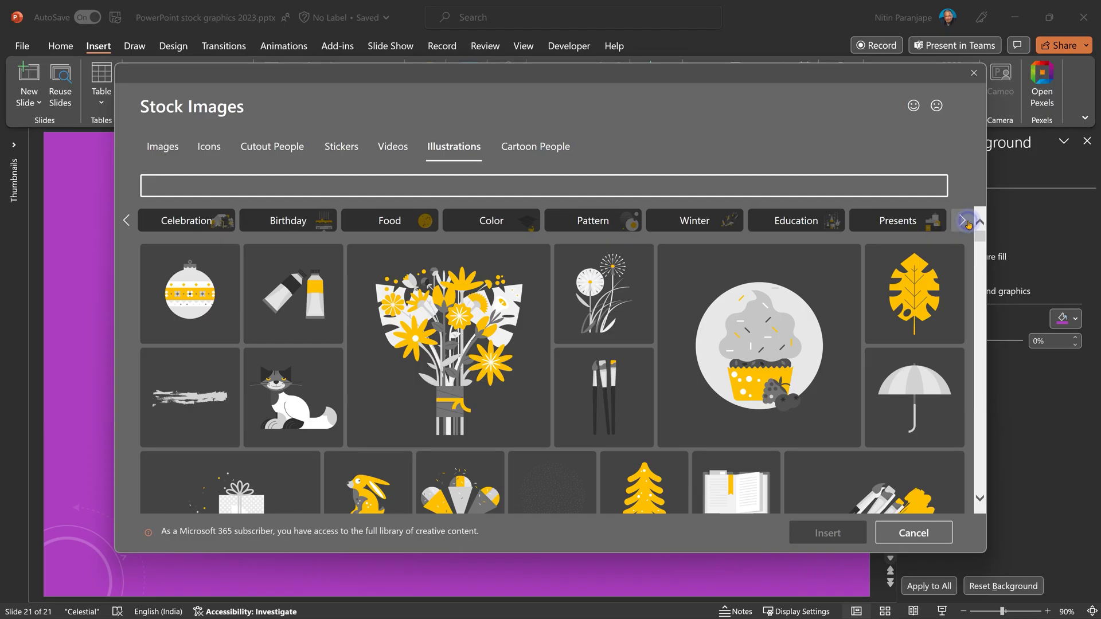
Scroll to the last illustration categories and show the Science illustrations.
left_click(965, 222)
left_click(965, 222)
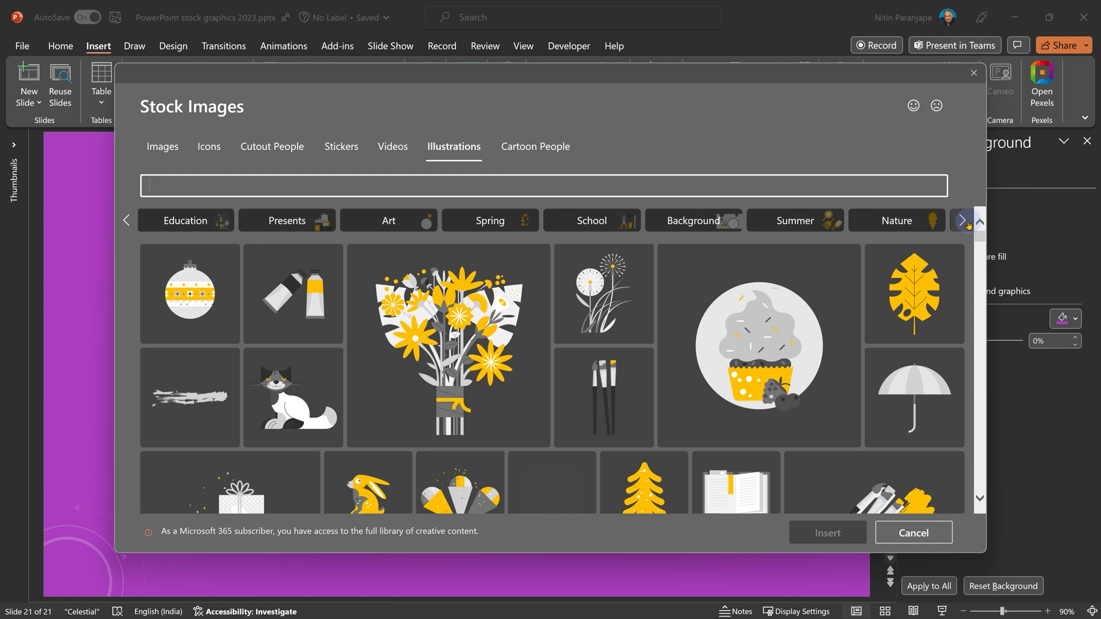
left_click(965, 222)
left_click(965, 222)
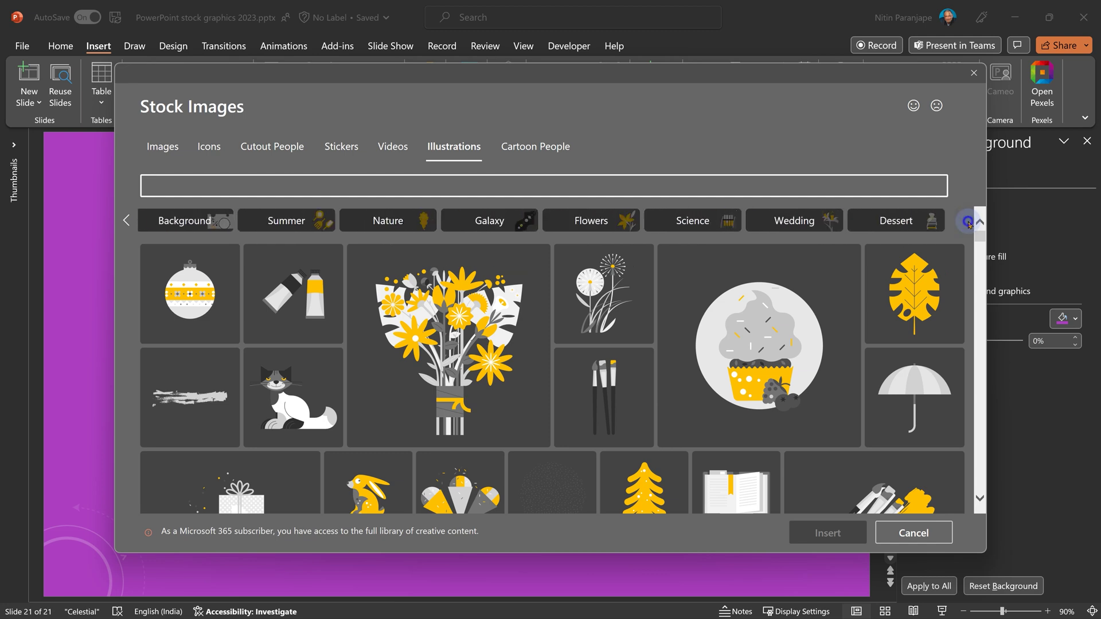
left_click(701, 221)
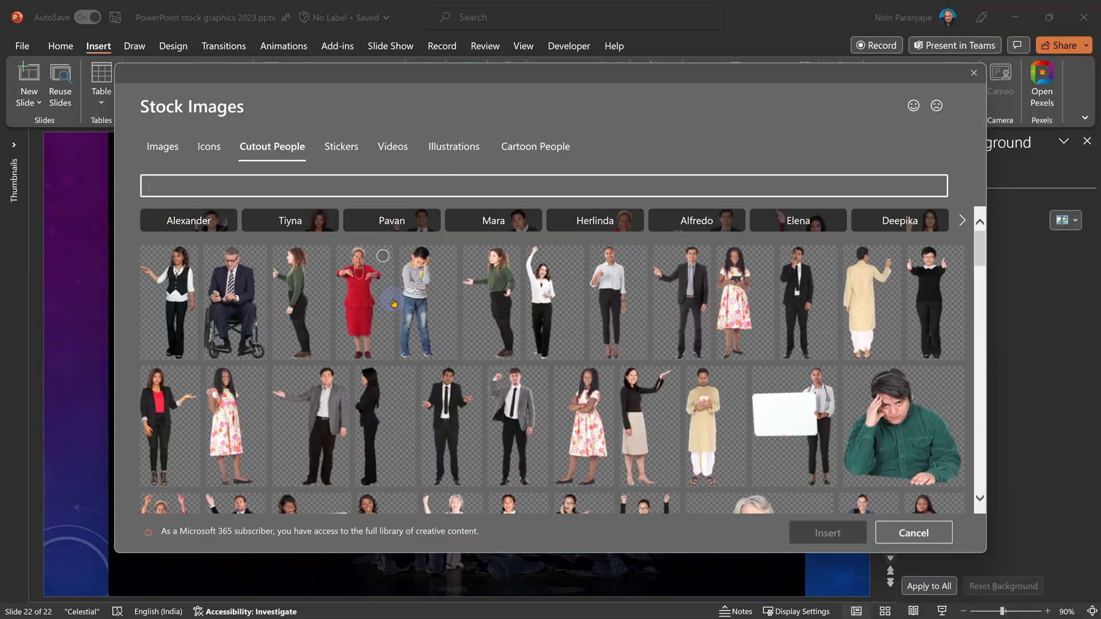
scroll(409, 338, "down", 10)
left_click(792, 220)
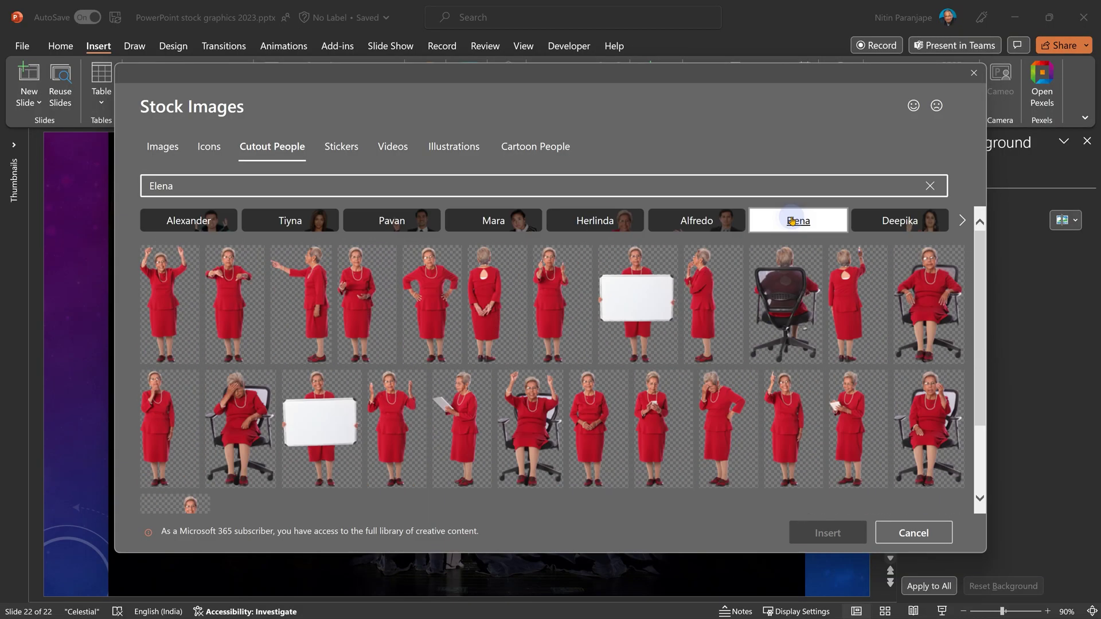
left_click(873, 221)
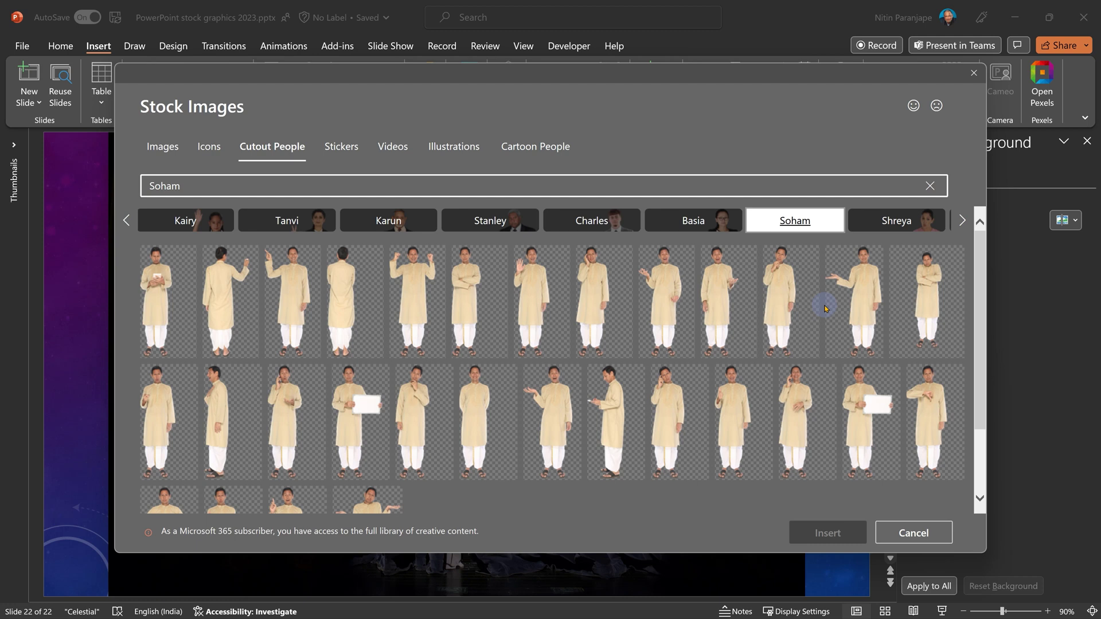
key("Escape")
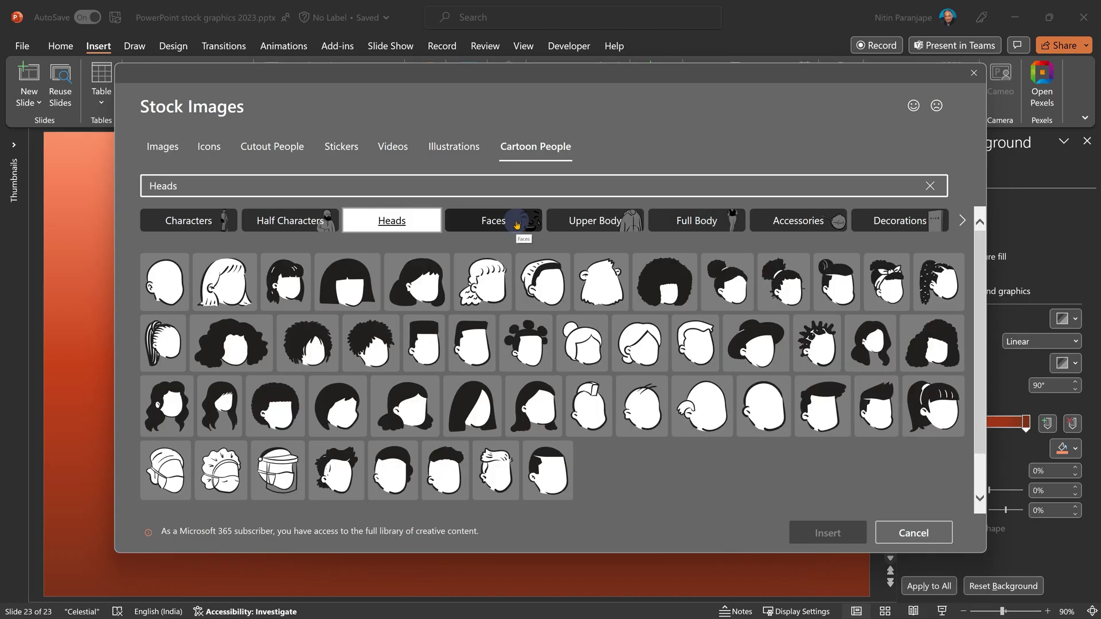
Insert the cartoon laptop character with a face from Faces, and place the face on his head.
left_click(517, 224)
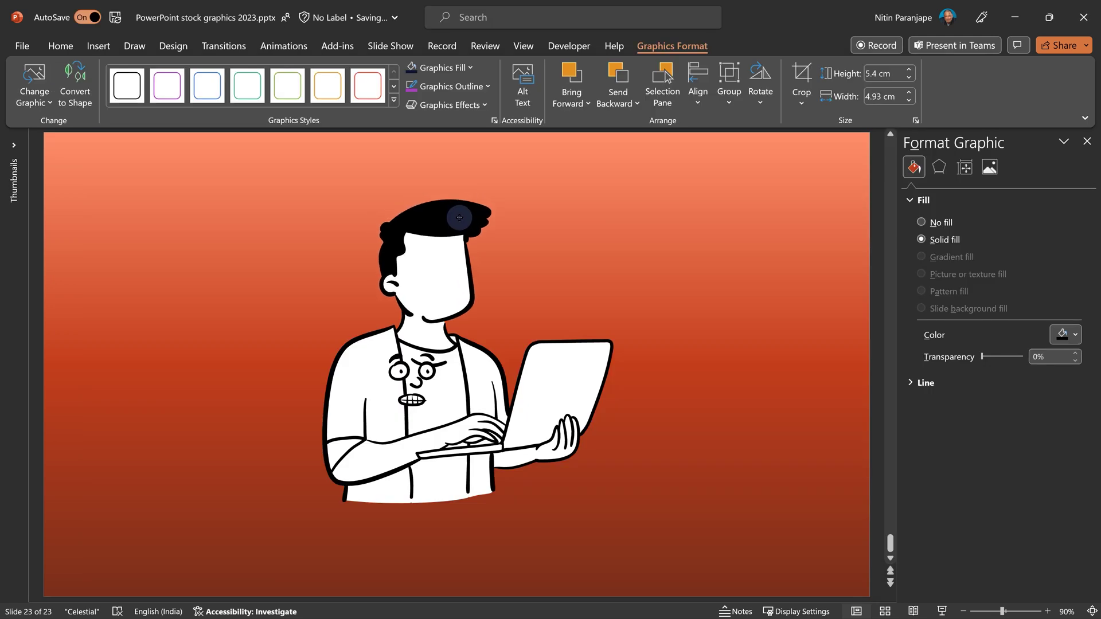
left_click(444, 319)
left_click_drag(428, 372, 453, 270)
left_click(872, 134)
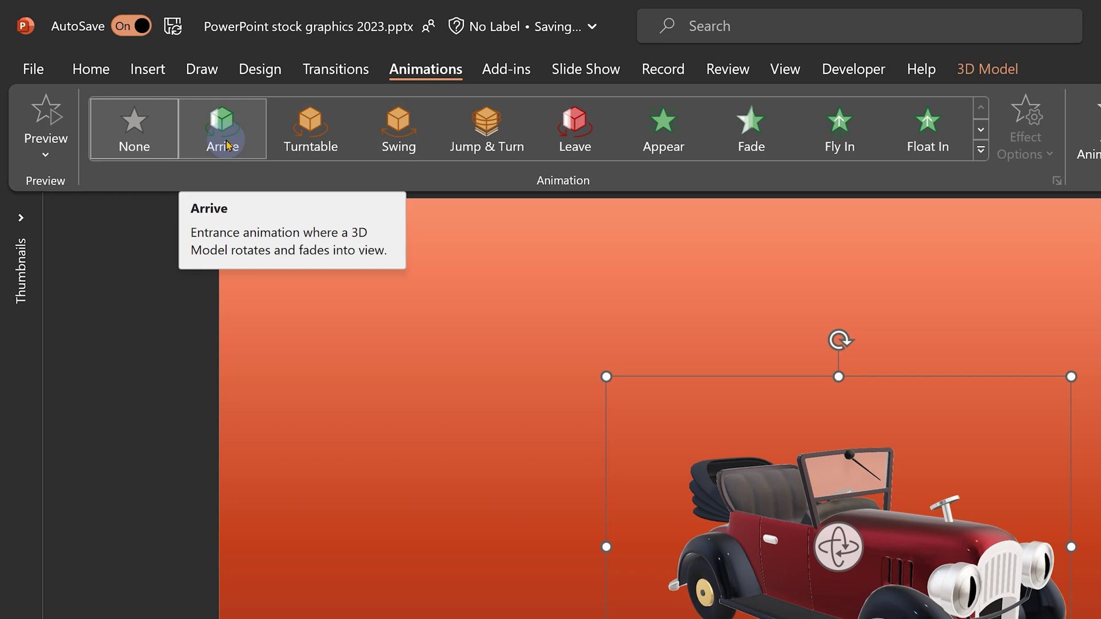
Apply the Turntable animation to the 3D vintage car on slide 24.
left_click(310, 129)
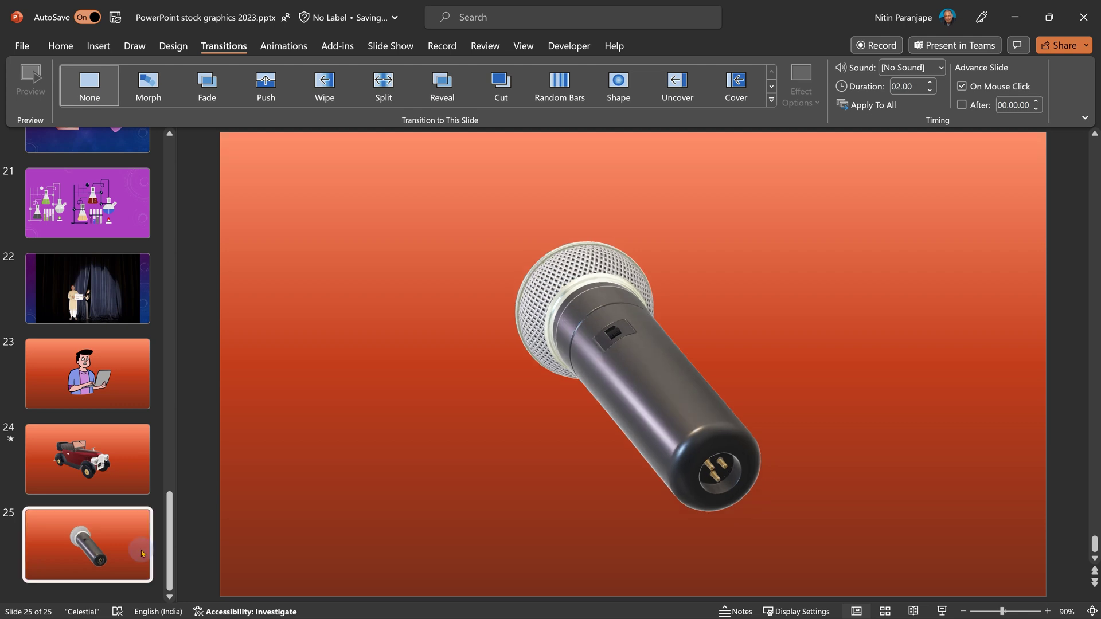
Duplicate slide 25, rotate the copy's microphone so its mesh head faces front, and apply Morph.
key("ctrl+d")
left_click_drag(621, 356, 917, 497)
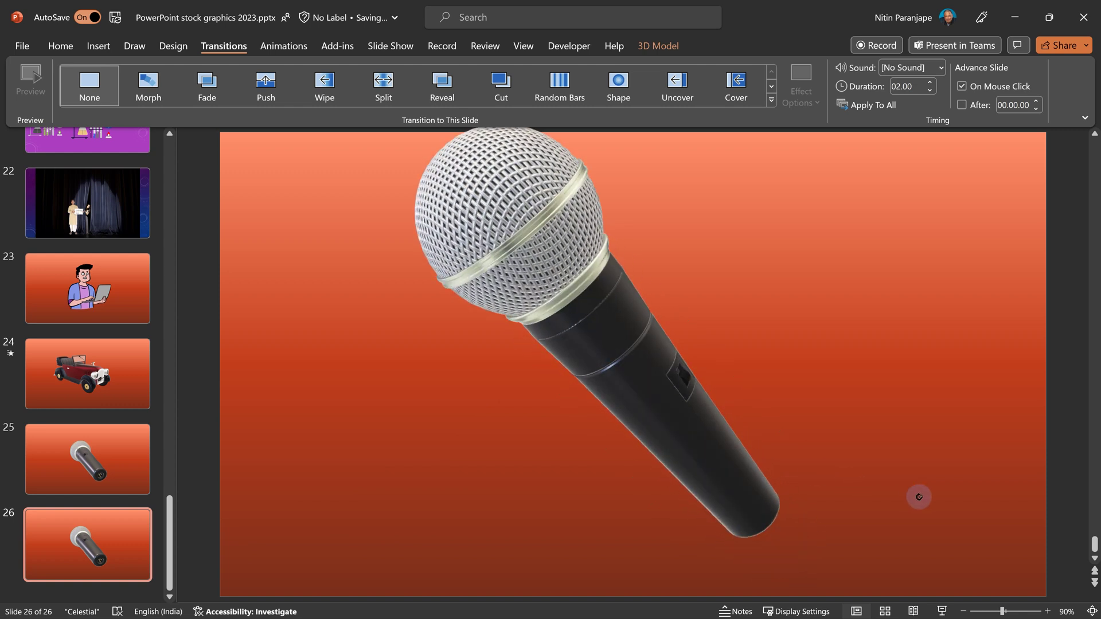
left_click_drag(625, 357, 757, 413)
left_click_drag(621, 366, 640, 384)
left_click(405, 487)
left_click(148, 86)
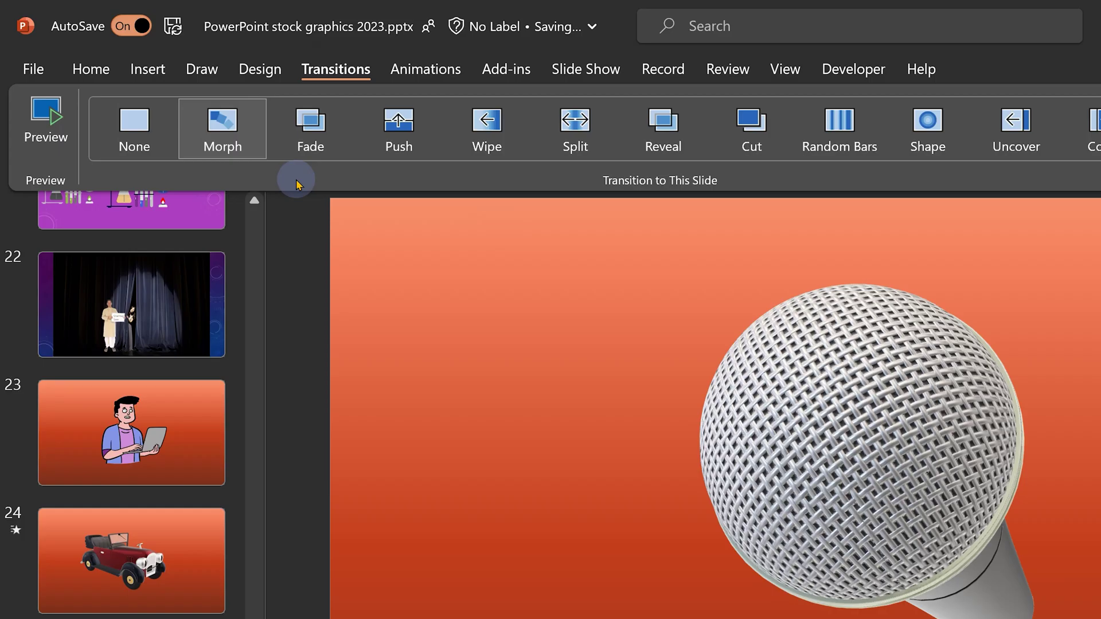